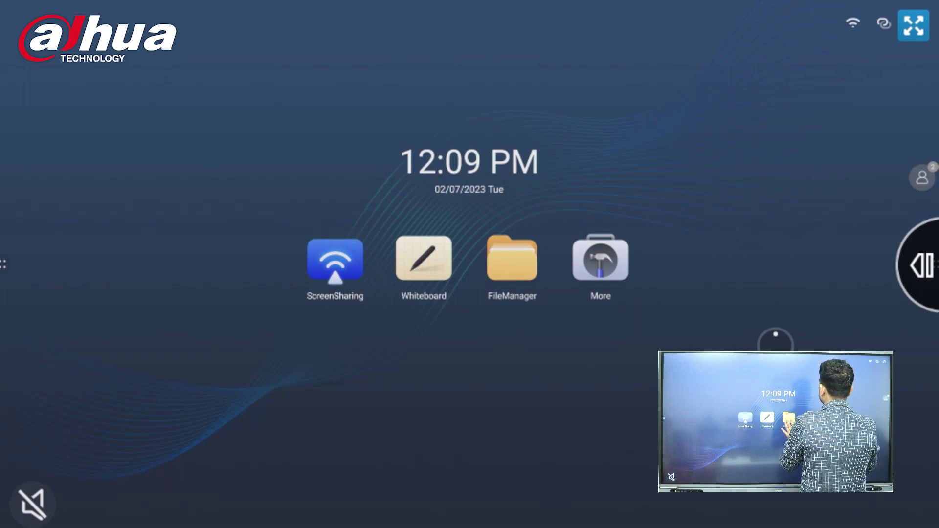
Step: From the More apps panel, open Settings and view Network Status: IP 172.16.200.2, gateway 172.16.0.1
{"action": "left_click", "coordinate": [600, 259]}
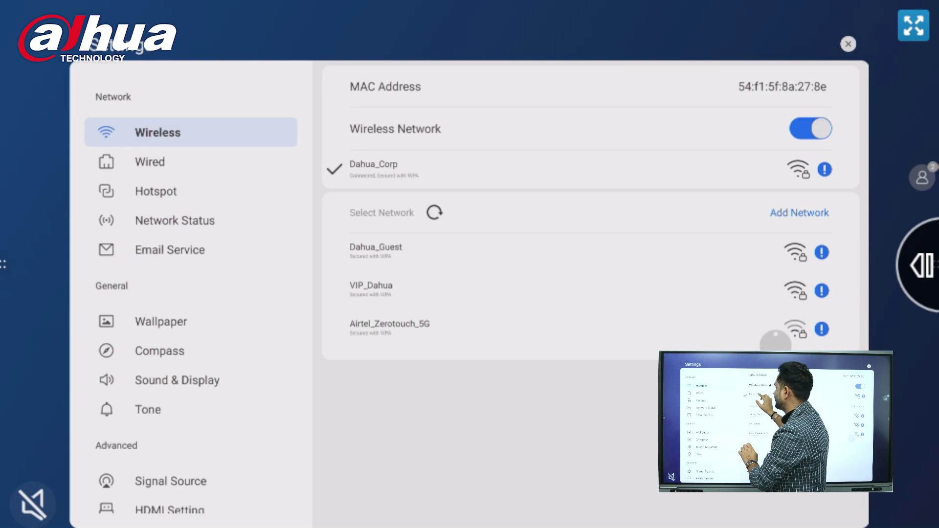
{"action": "left_click", "coordinate": [175, 221]}
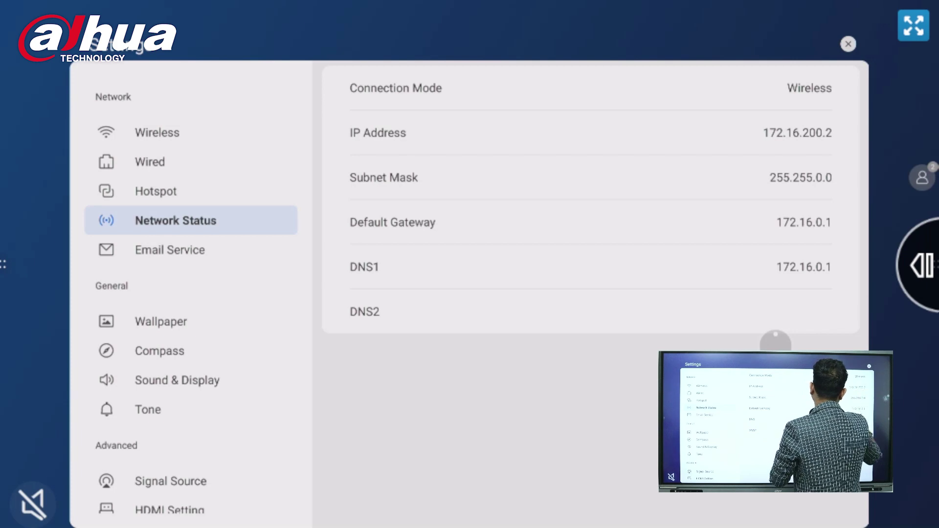
Step: Close and reopen the board's Settings, then recheck Network Status for the Dahua_Corp Wi-Fi connection
{"action": "left_click", "coordinate": [848, 44]}
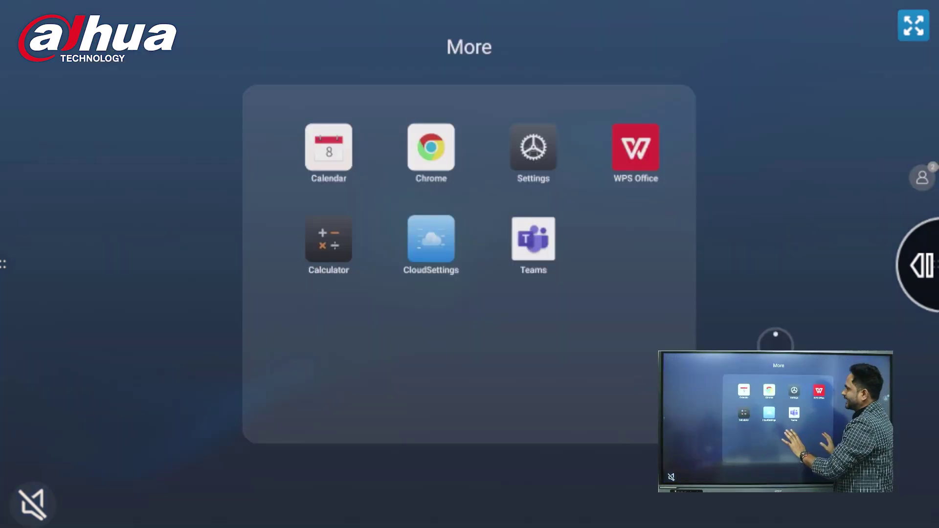
{"action": "left_click", "coordinate": [472, 350]}
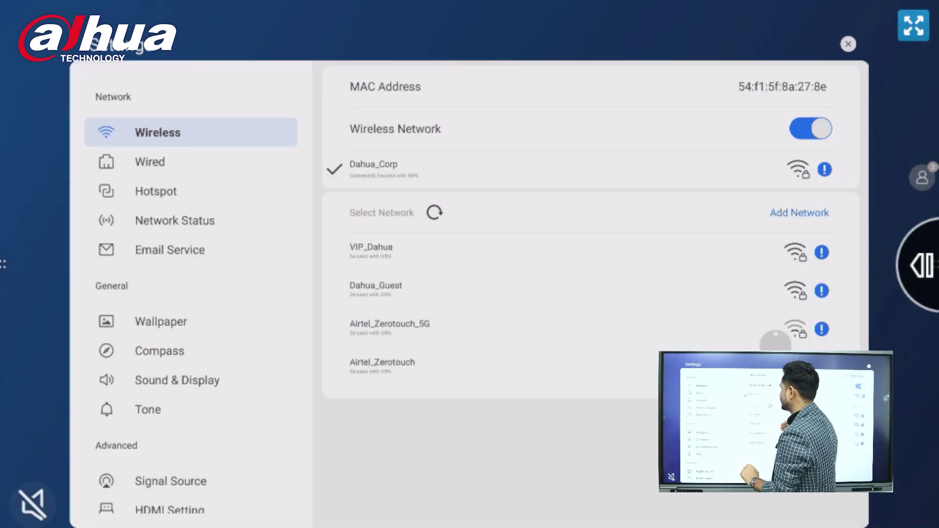
{"action": "left_click", "coordinate": [175, 221]}
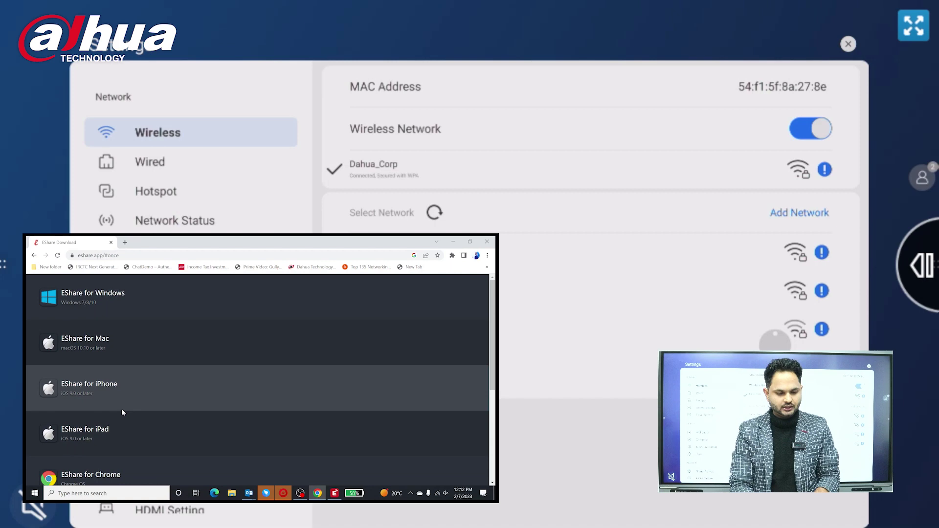
{"action": "left_click", "coordinate": [171, 304]}
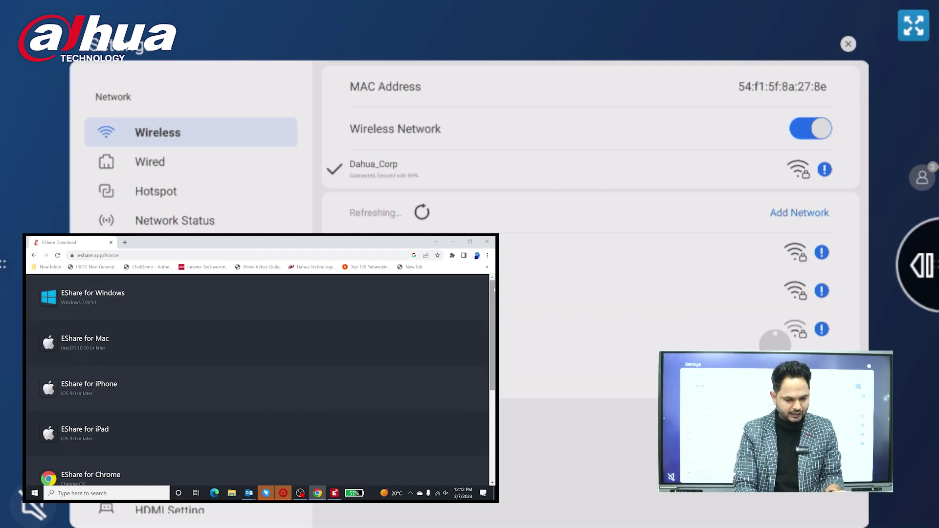
{"action": "scroll", "coordinate": [258, 379], "scroll_direction": "down", "scroll_amount": 1}
{"action": "scroll", "coordinate": [258, 379], "scroll_direction": "down", "scroll_amount": 1}
{"action": "scroll", "coordinate": [258, 379], "scroll_direction": "down", "scroll_amount": 1}
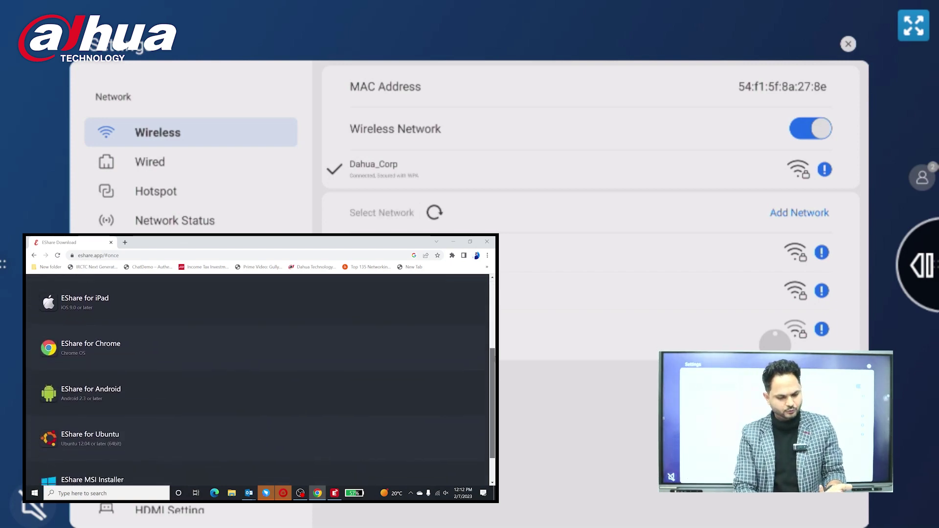
{"action": "scroll", "coordinate": [492, 293], "scroll_direction": "up", "scroll_amount": 1}
{"action": "scroll", "coordinate": [491, 292], "scroll_direction": "up", "scroll_amount": 1}
{"action": "scroll", "coordinate": [492, 292], "scroll_direction": "up", "scroll_amount": 1}
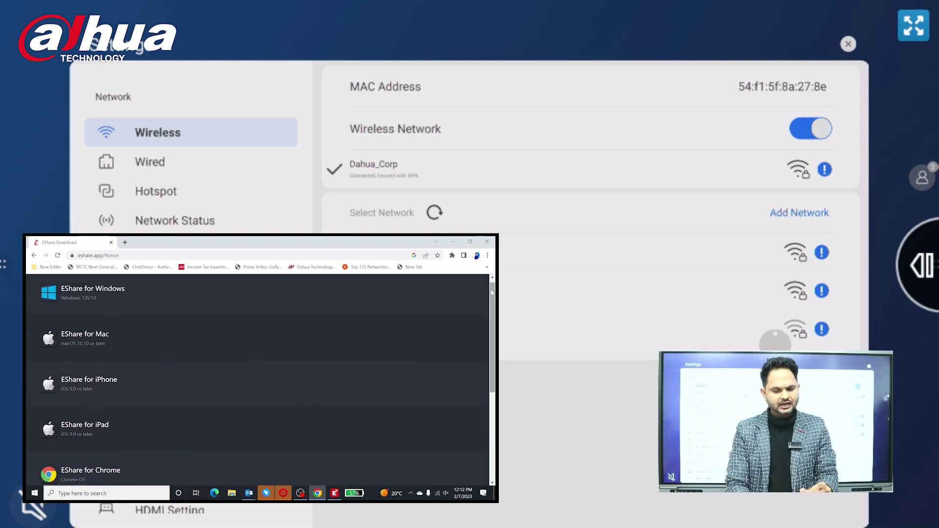
Step: Launch the EShare client, confirm the laptop's Wi-Fi network, and disconnect from EShare-3662
{"action": "left_click", "coordinate": [454, 242]}
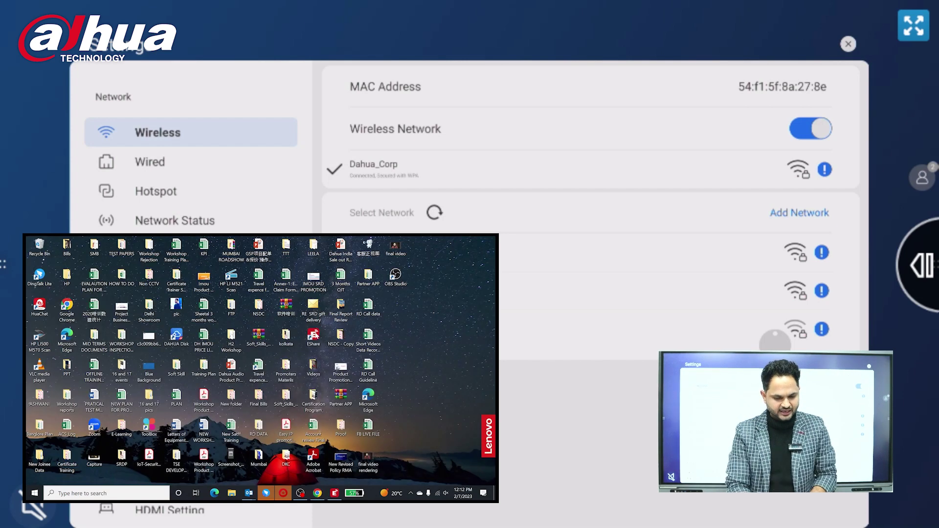
{"action": "double_click", "coordinate": [313, 337]}
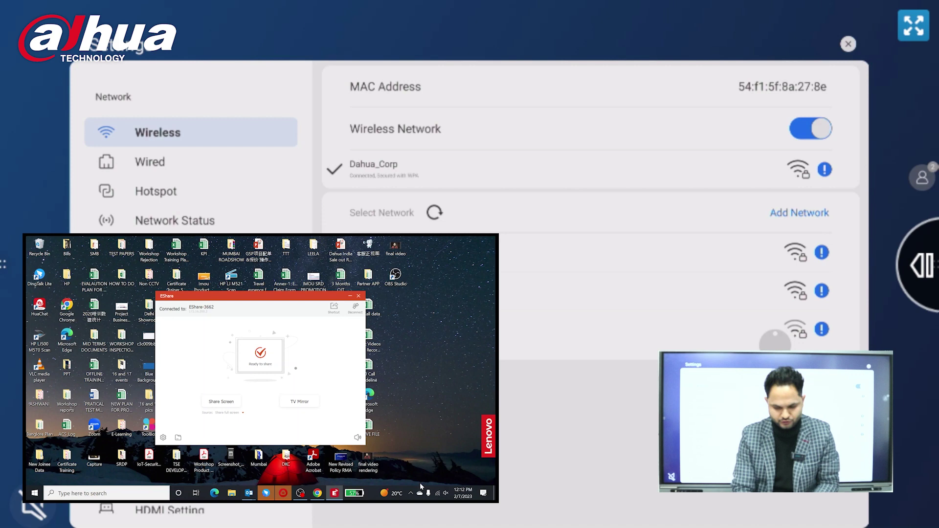
{"action": "left_click", "coordinate": [438, 493]}
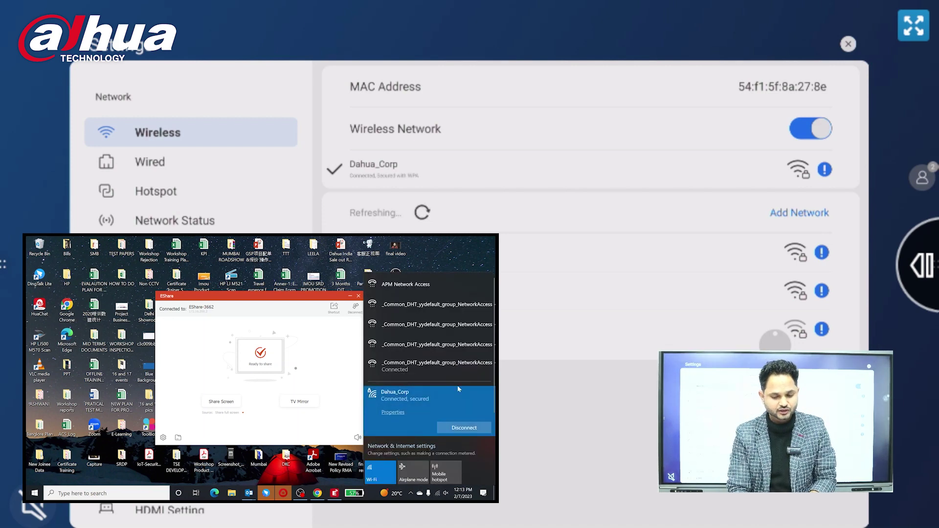
{"action": "left_click", "coordinate": [471, 248]}
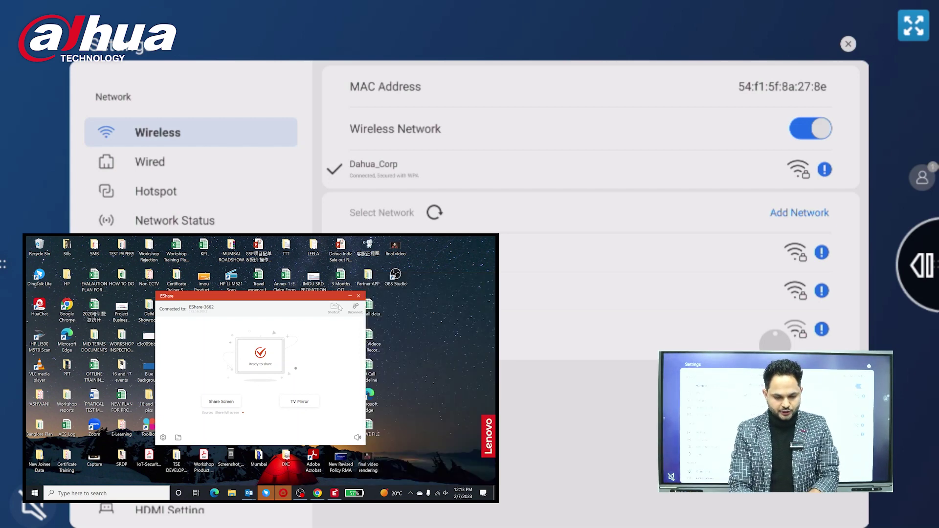
{"action": "left_click", "coordinate": [356, 307]}
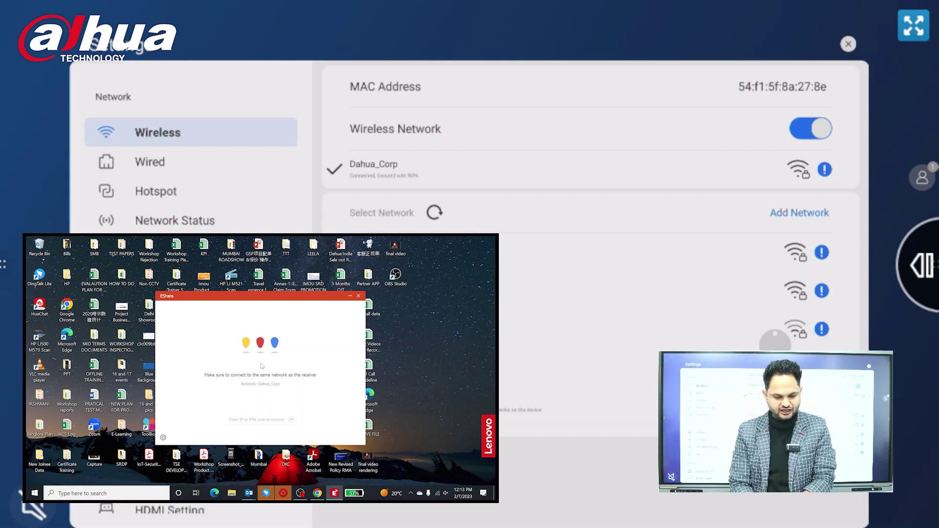
Step: Relaunch the EShare client on the laptop and close the board's network settings page
{"action": "left_click", "coordinate": [358, 297]}
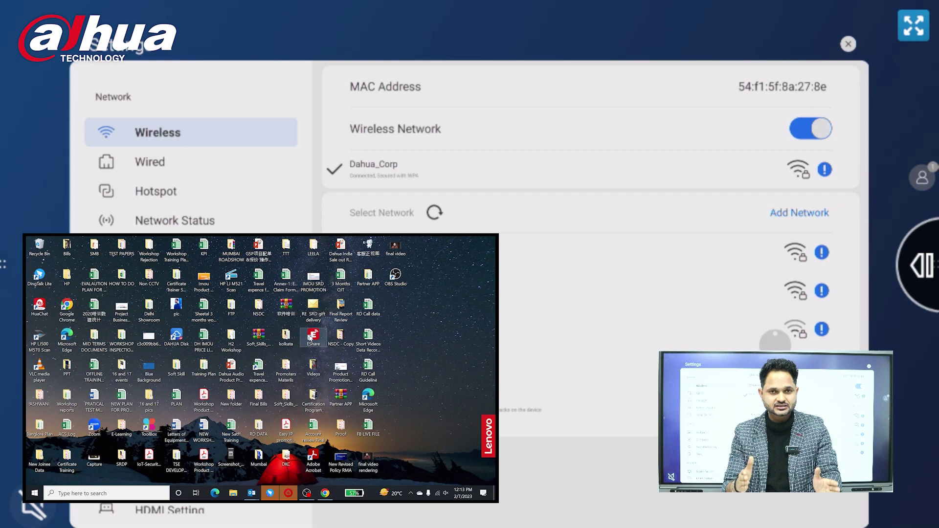
{"action": "left_click", "coordinate": [312, 336]}
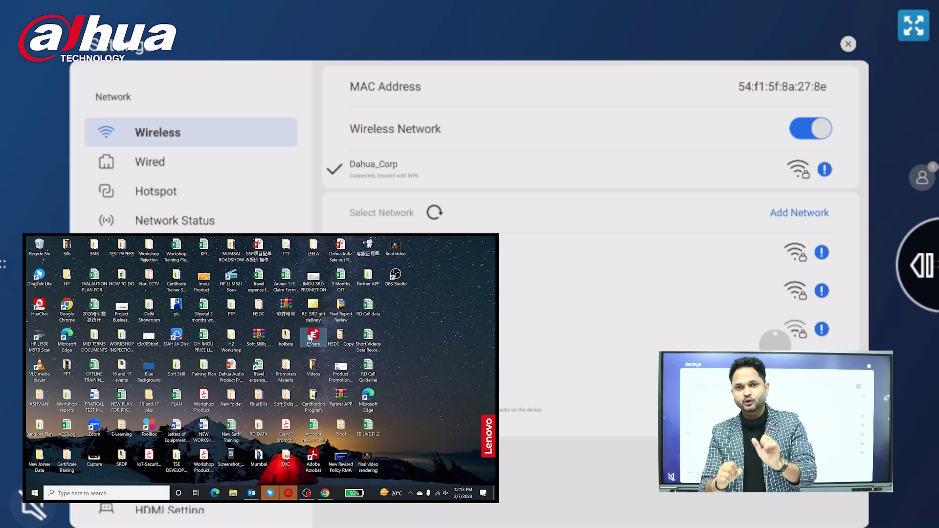
{"action": "double_click", "coordinate": [310, 336]}
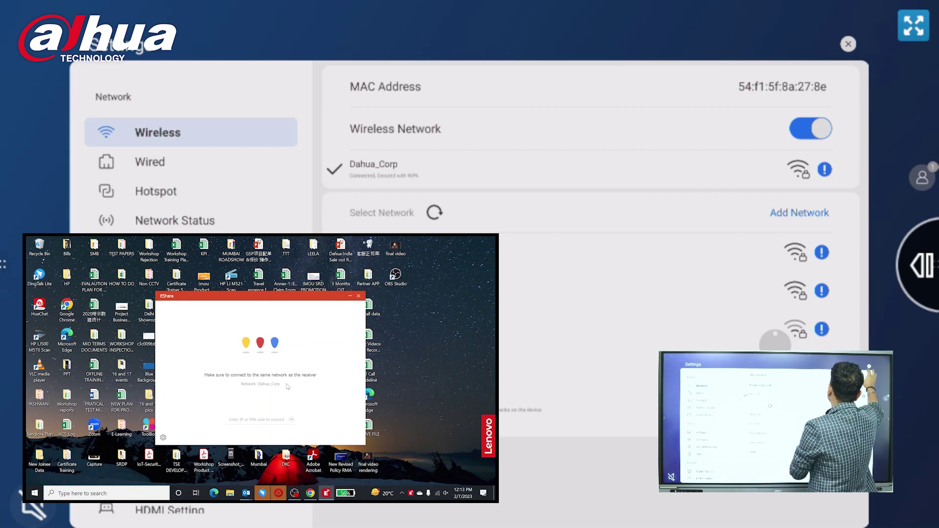
{"action": "left_click", "coordinate": [848, 44]}
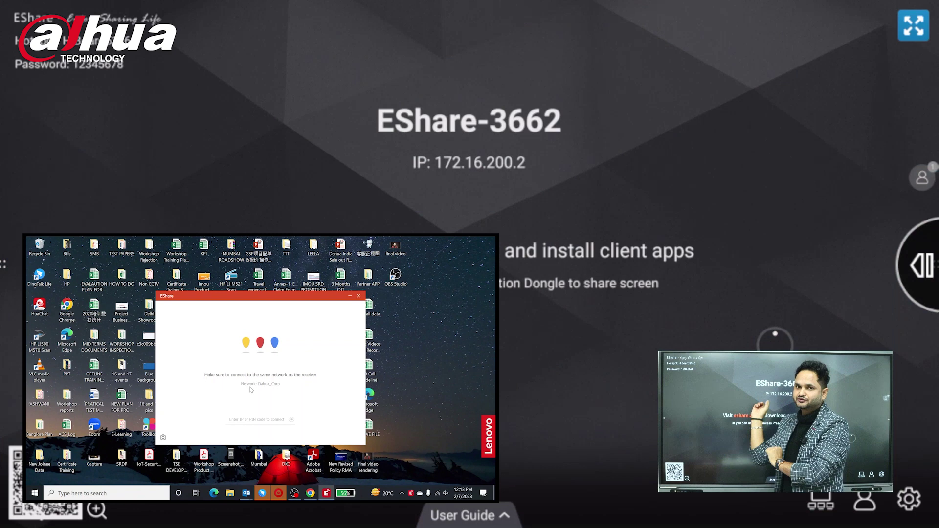
Step: Connect the EShare client to the receiver at IP 172.16.200.2 (EShare-3662)
{"action": "left_click", "coordinate": [261, 421]}
{"action": "type", "text": "."}
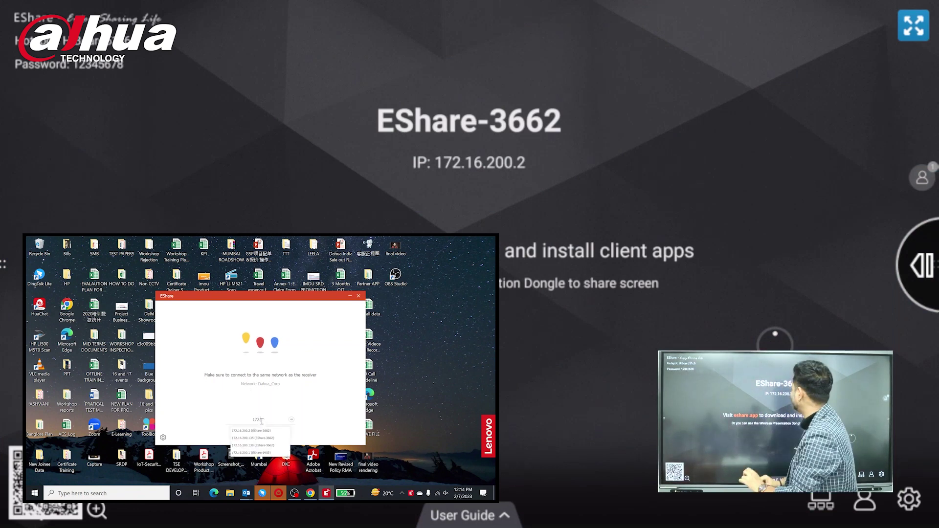
{"action": "type", "text": "1"}
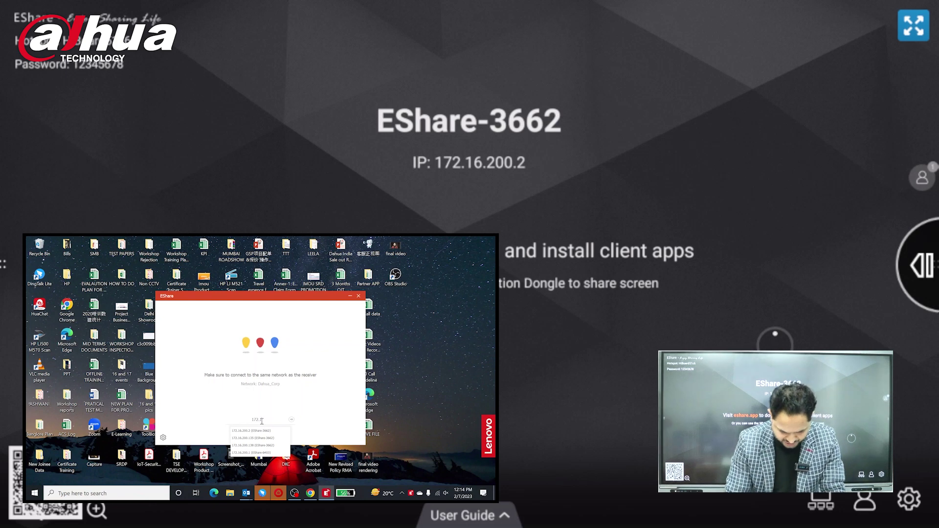
{"action": "type", "text": "6.200.2"}
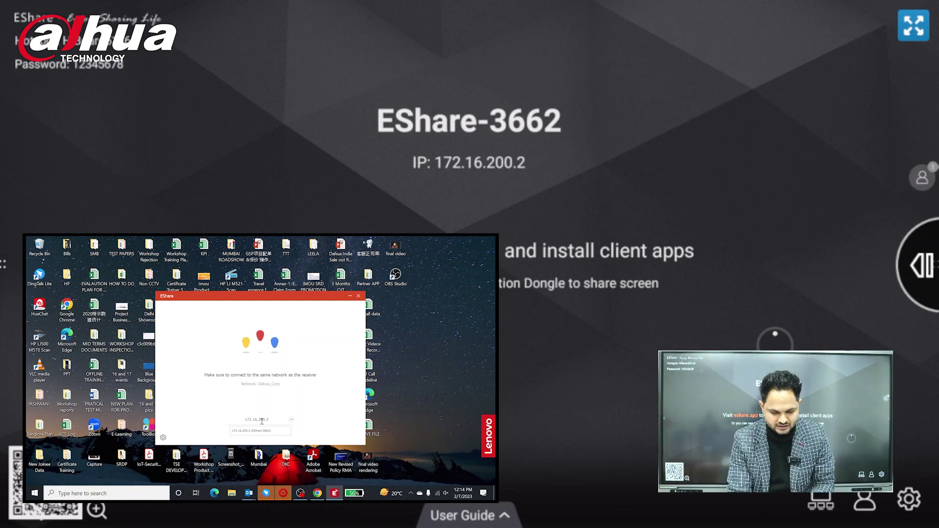
{"action": "left_click", "coordinate": [291, 420]}
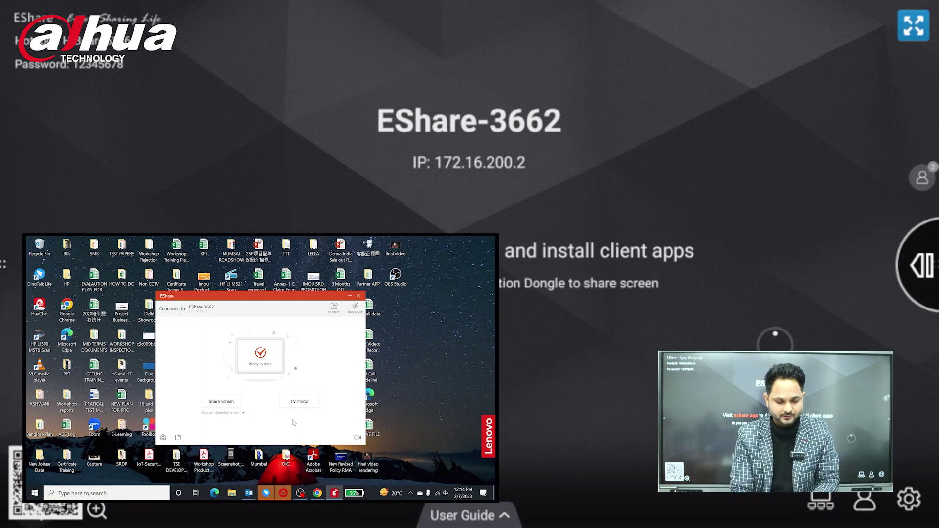
Step: Start Share Screen to mirror the laptop desktop full-screen on the board
{"action": "left_click", "coordinate": [212, 402]}
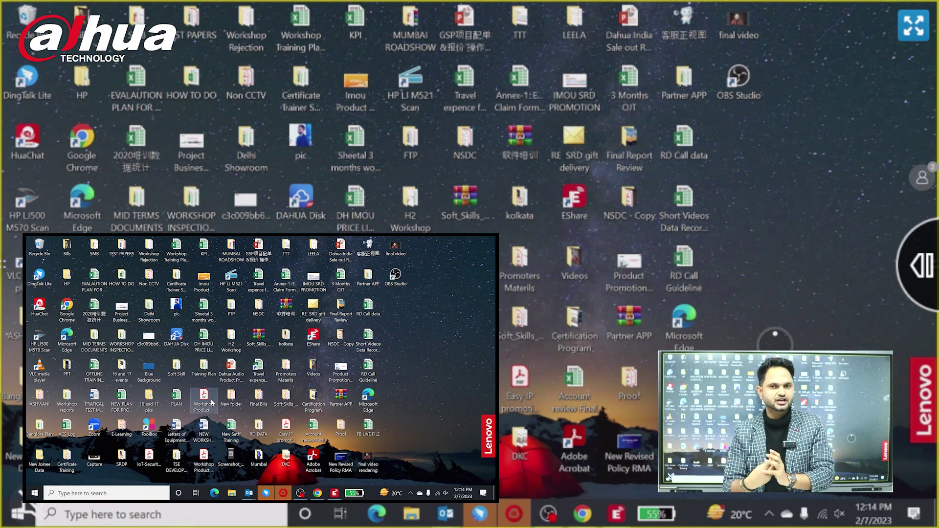
Step: Bring up the EShare window and open Push File, then cancel without sending a file
{"action": "left_click", "coordinate": [615, 514]}
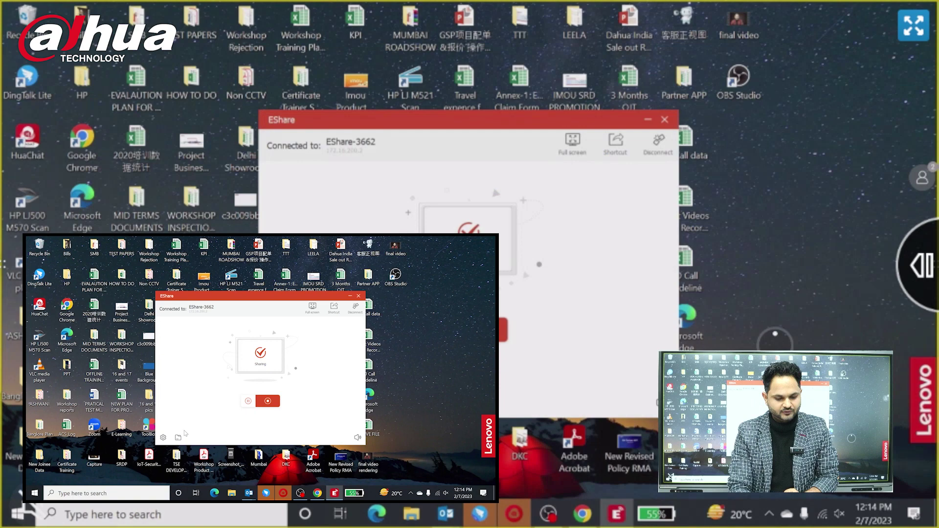
{"action": "left_click", "coordinate": [180, 436]}
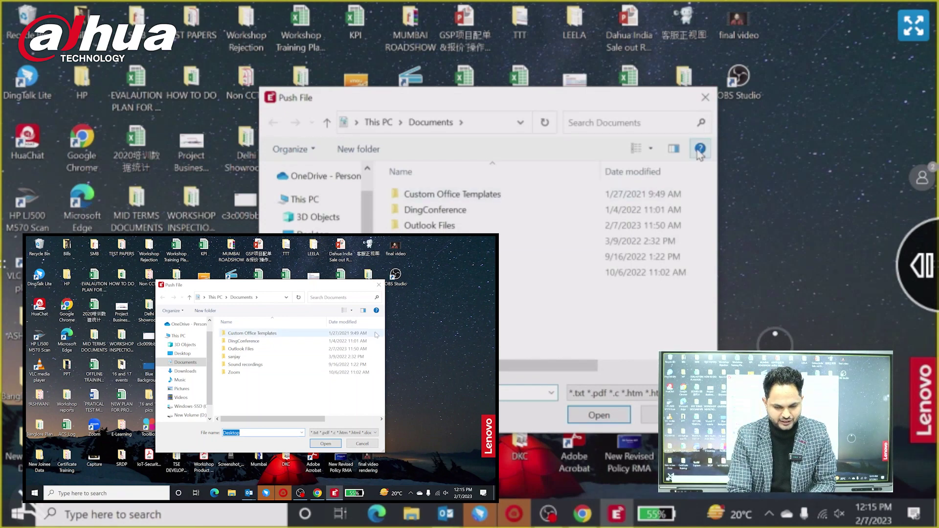
{"action": "left_click", "coordinate": [705, 98]}
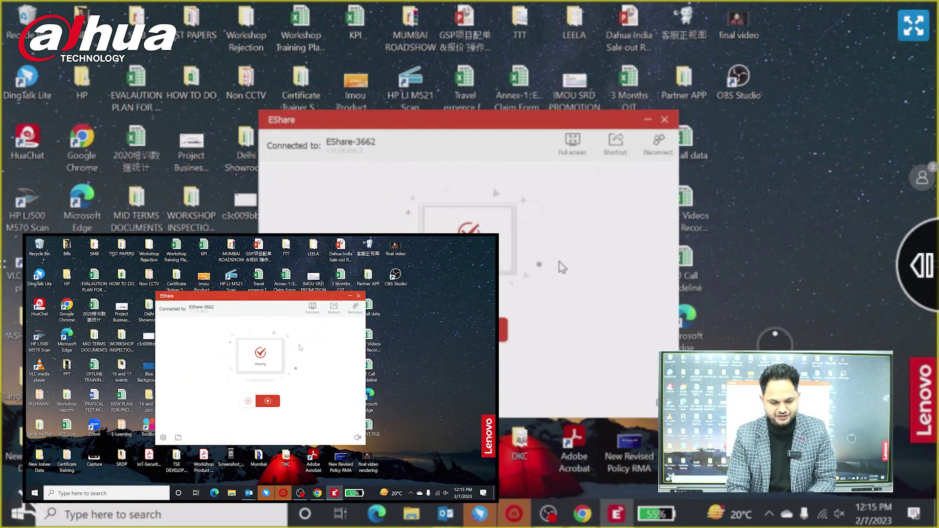